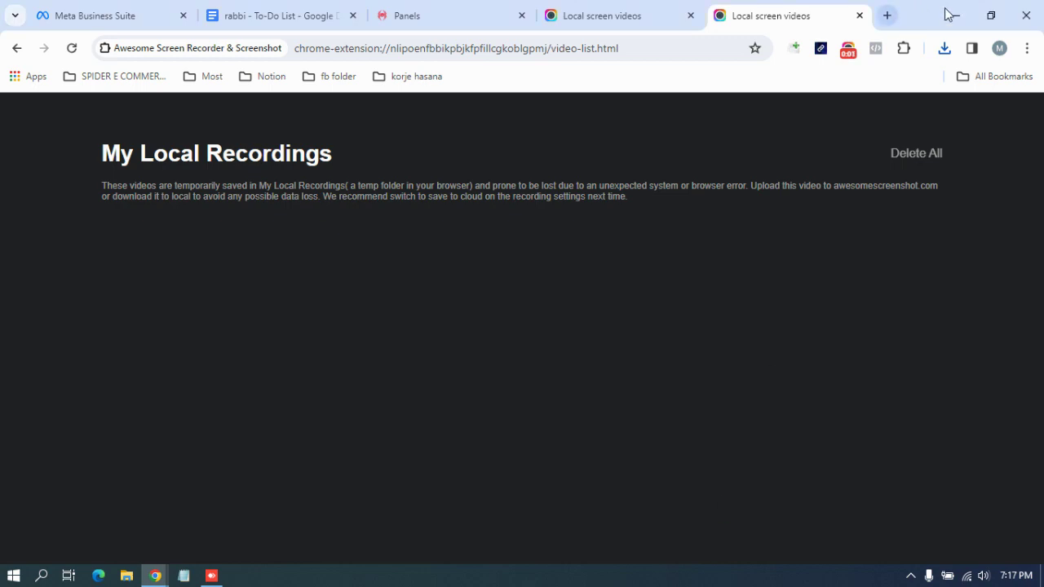
# - Minimize the My Local Recordings window to reveal the Business Settings Domains page
pyautogui.click(958, 12)
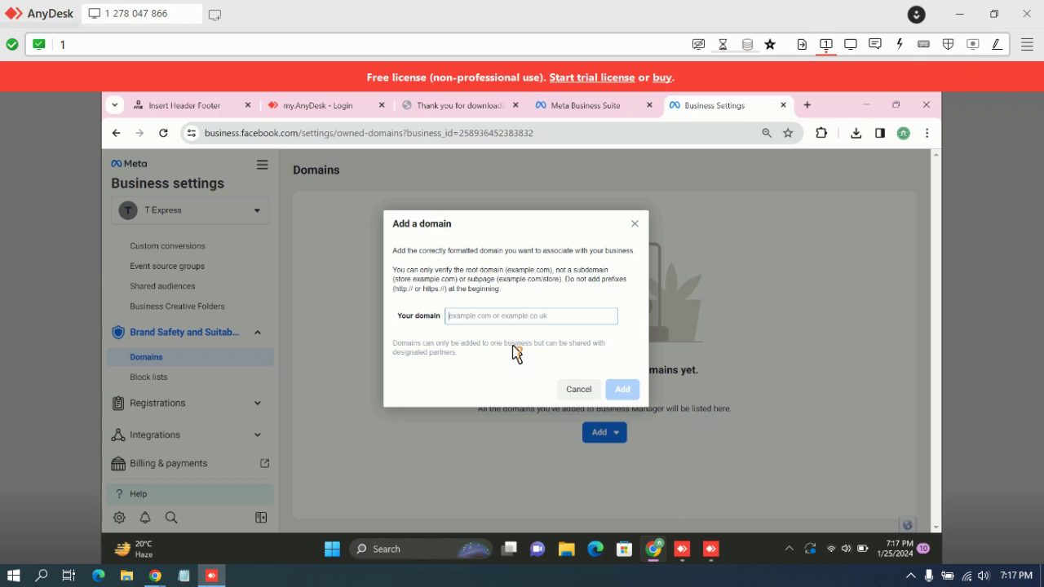
pyautogui.write('f')
pyautogui.write('z')
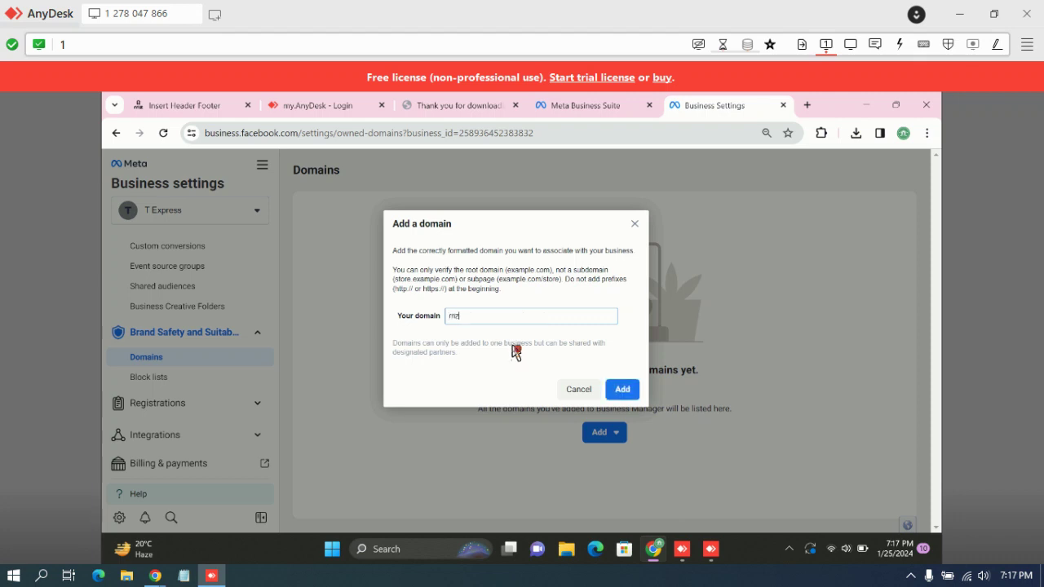
pyautogui.write('.com')
# - Add rriz.com.bd as the business domain, confirming the site's URL in the other tab first
pyautogui.click(184, 105)
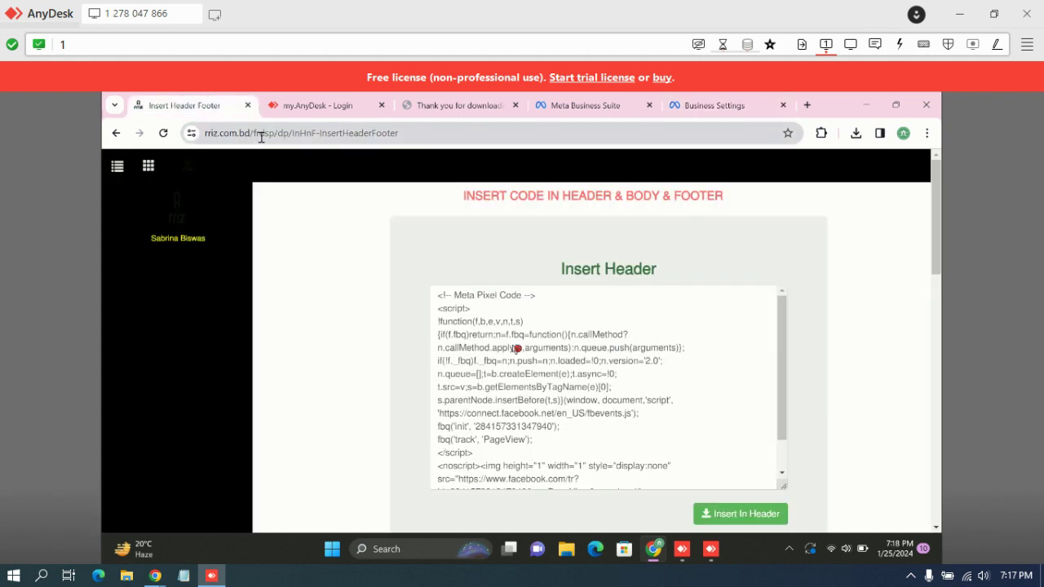
pyautogui.click(693, 106)
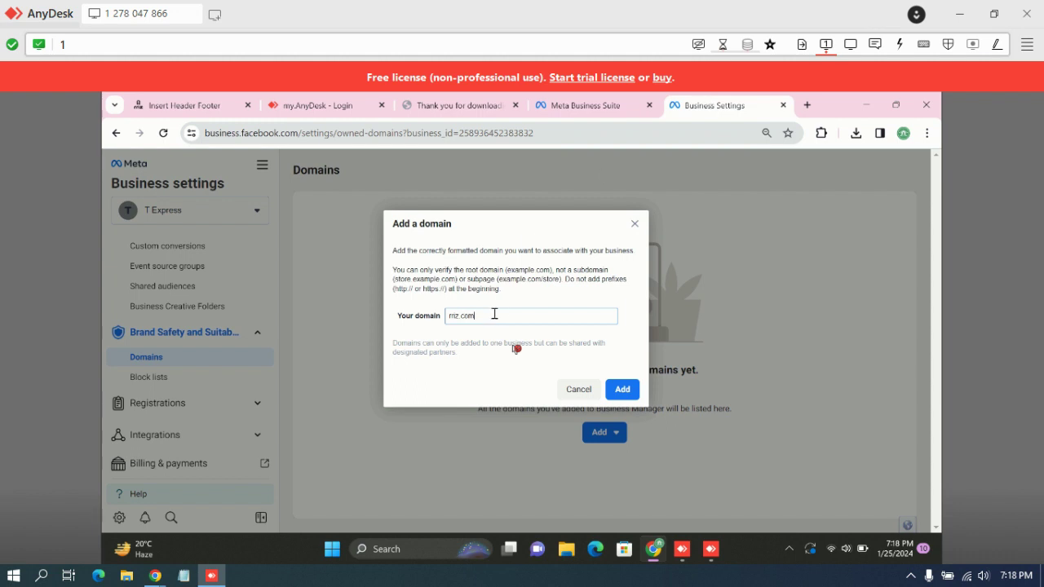
pyautogui.write('.b')
pyautogui.write('d')
pyautogui.click(622, 389)
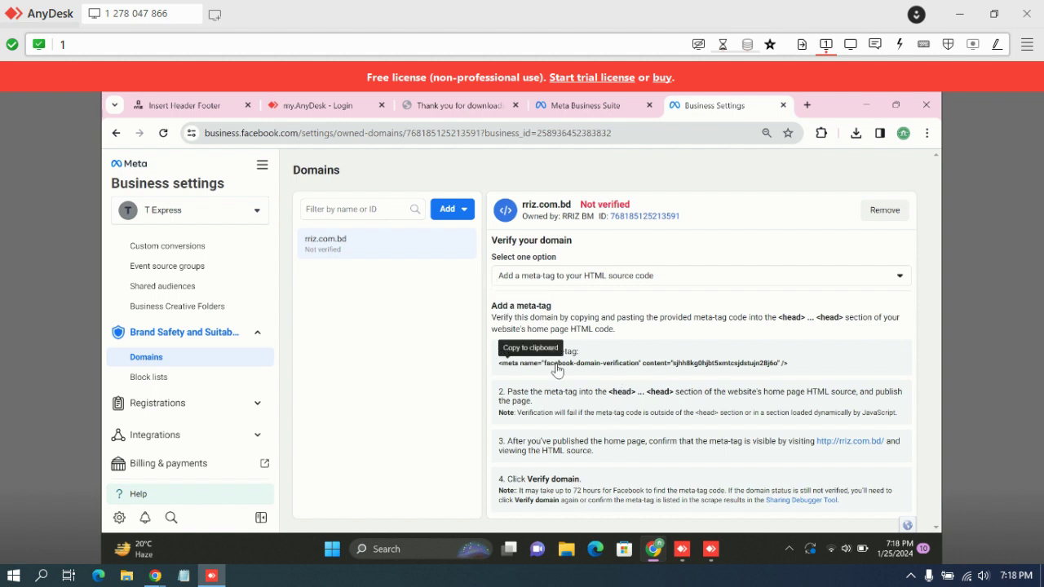
# - Copy the facebook-domain-verification meta-tag shown for rriz.com.bd to the clipboard
pyautogui.click(560, 364)
# - Paste the verification meta-tag two lines below 'End Meta Pixel Code -->' in Insert Header Footer and save
pyautogui.click(194, 105)
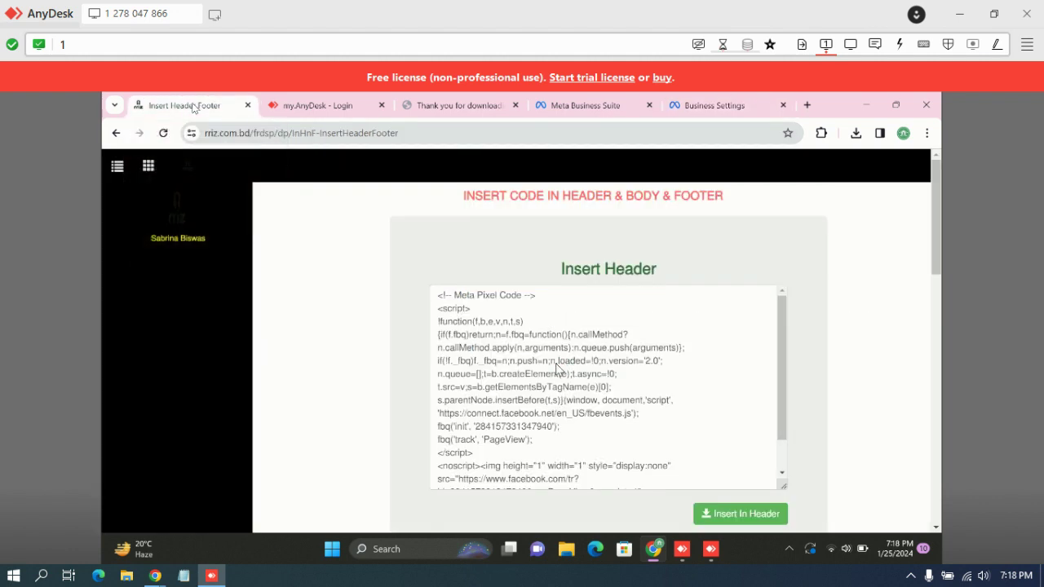
pyautogui.scroll(-2, 559, 369)
pyautogui.scroll(-3, 571, 327)
pyautogui.scroll(-2, 584, 291)
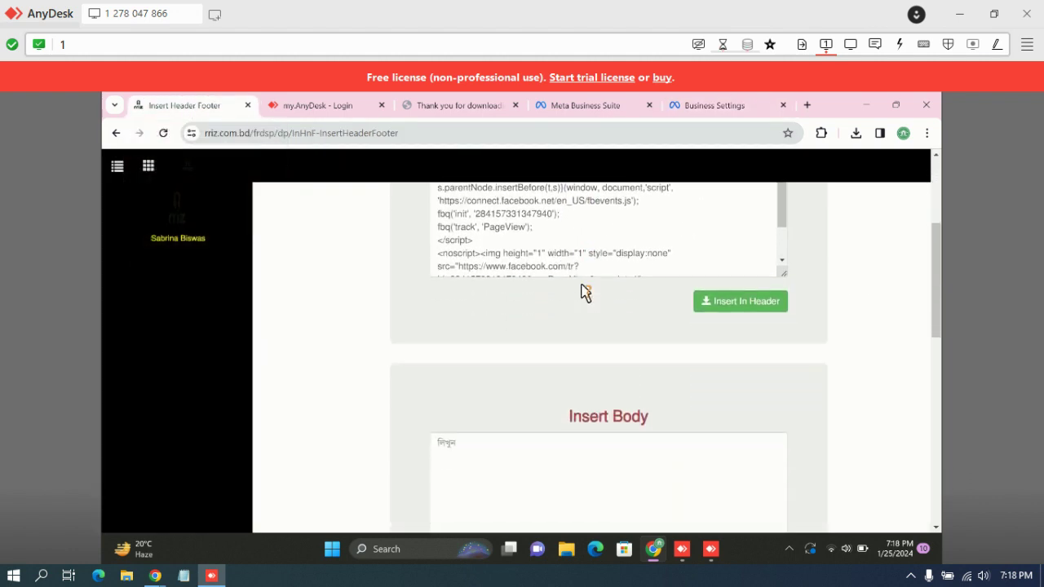
pyautogui.scroll(-3, 584, 291)
pyautogui.scroll(-3, 584, 291)
pyautogui.scroll(-2, 584, 291)
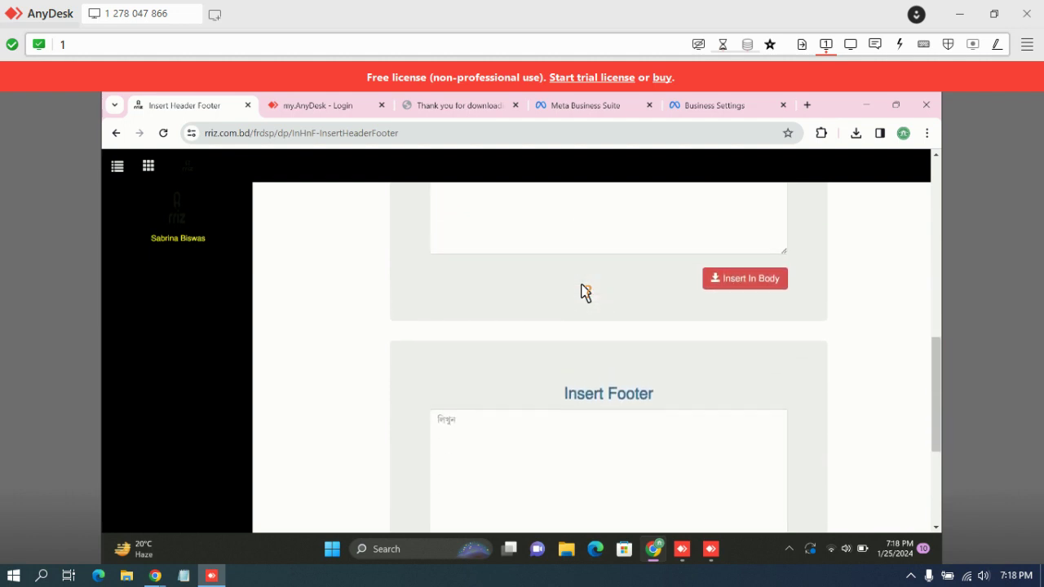
pyautogui.scroll(3, 584, 291)
pyautogui.scroll(2, 585, 291)
pyautogui.scroll(3, 585, 291)
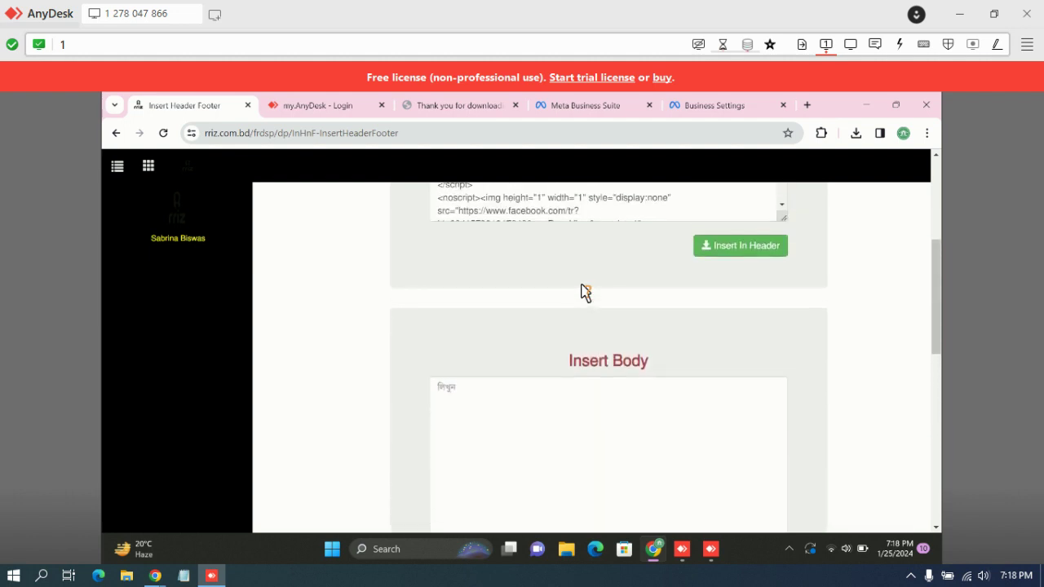
pyautogui.scroll(3, 584, 291)
pyautogui.scroll(2, 585, 291)
pyautogui.scroll(2, 590, 280)
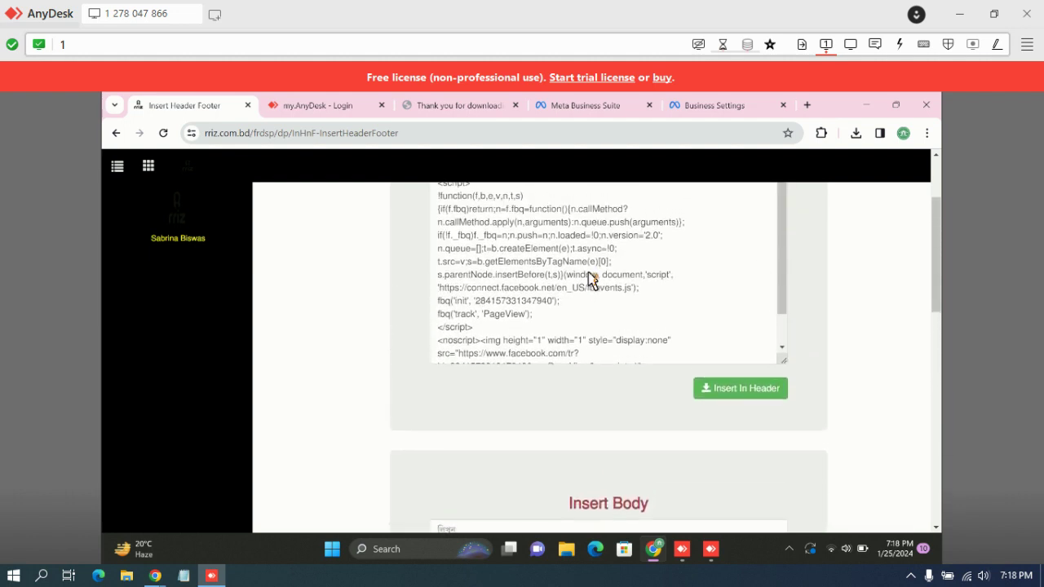
pyautogui.scroll(-2, 590, 279)
pyautogui.scroll(-2, 590, 290)
pyautogui.scroll(-2, 590, 289)
pyautogui.scroll(-2, 576, 336)
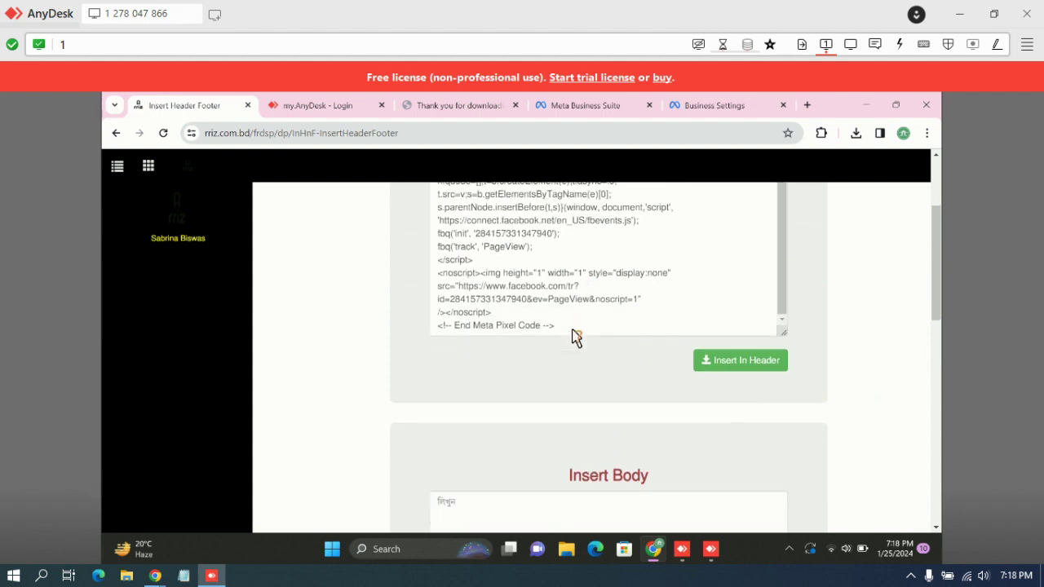
pyautogui.scroll(-1, 576, 336)
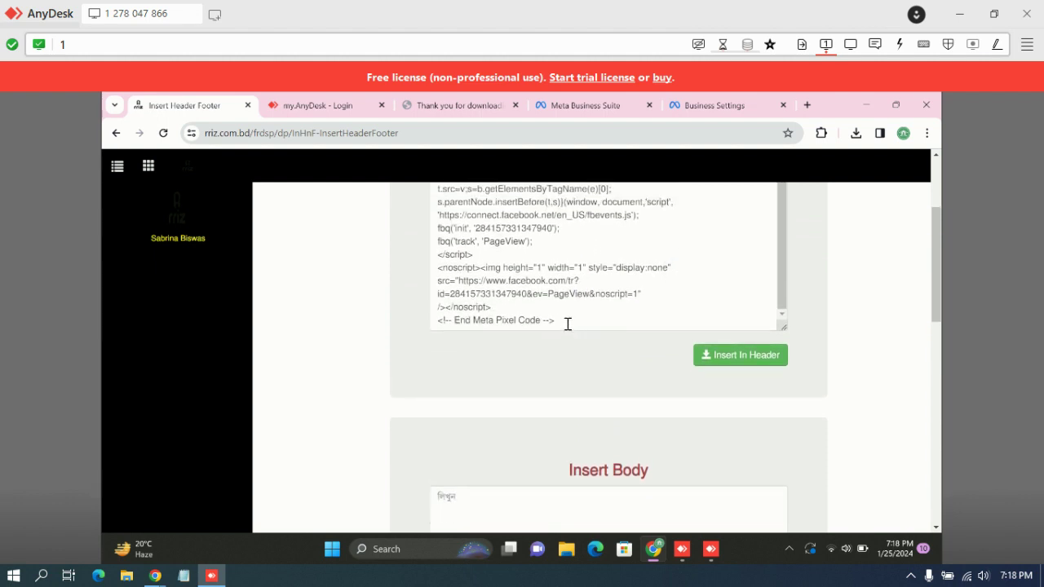
pyautogui.click(567, 322)
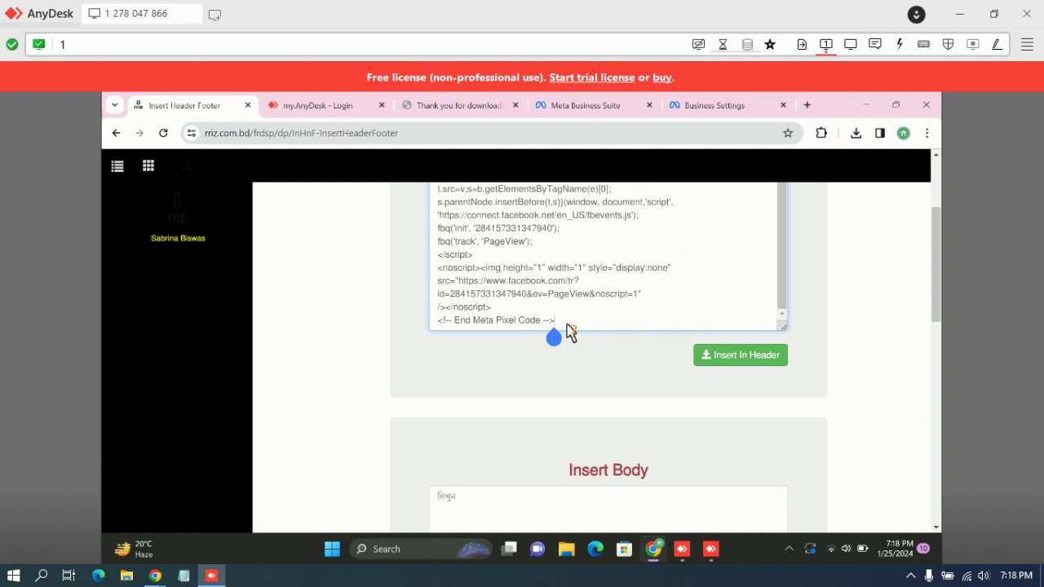
pyautogui.press('Return')
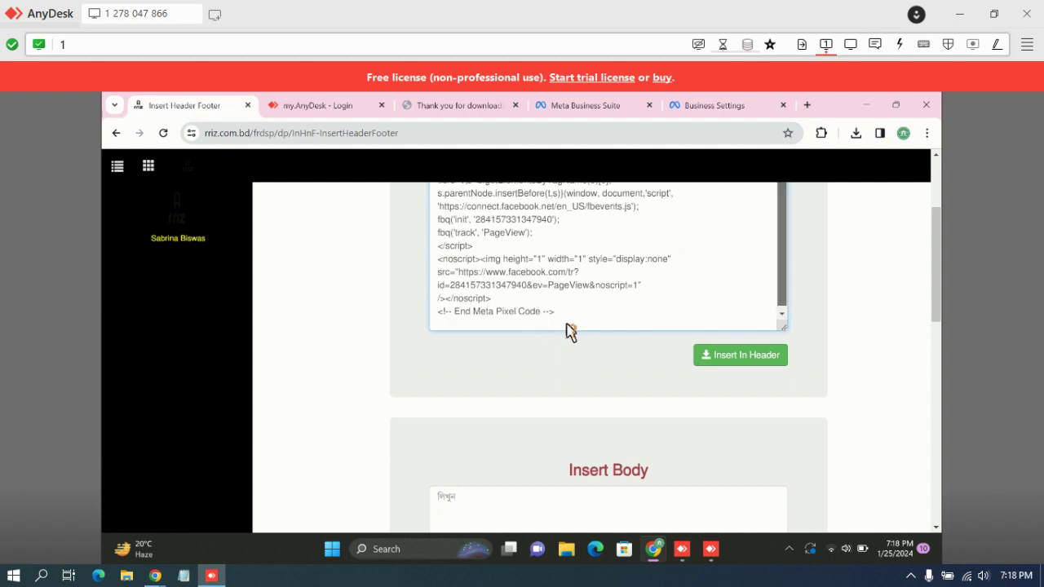
pyautogui.press('Return')
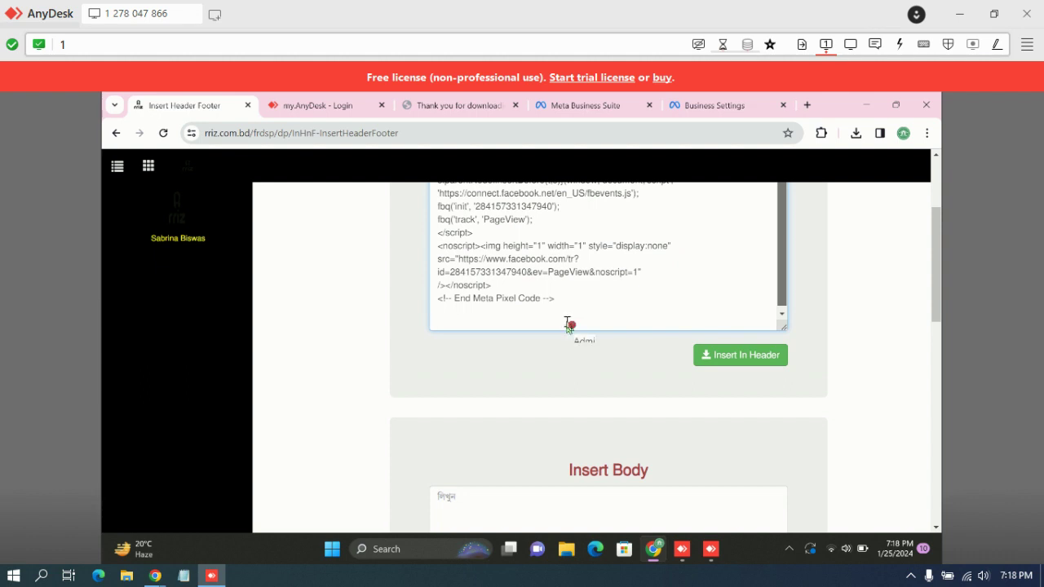
pyautogui.hotkey('ctrl', 'v')
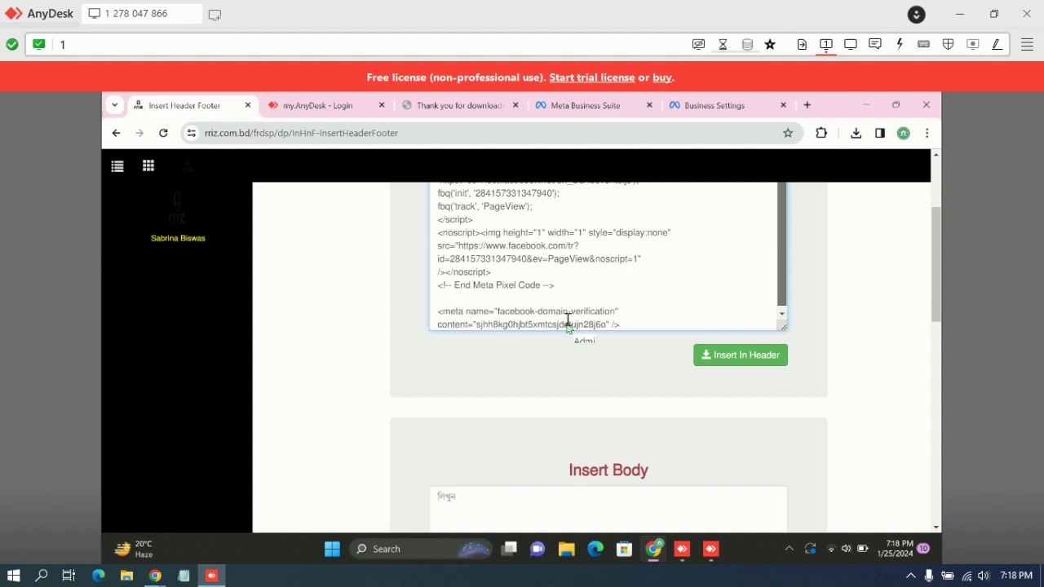
pyautogui.press('Return')
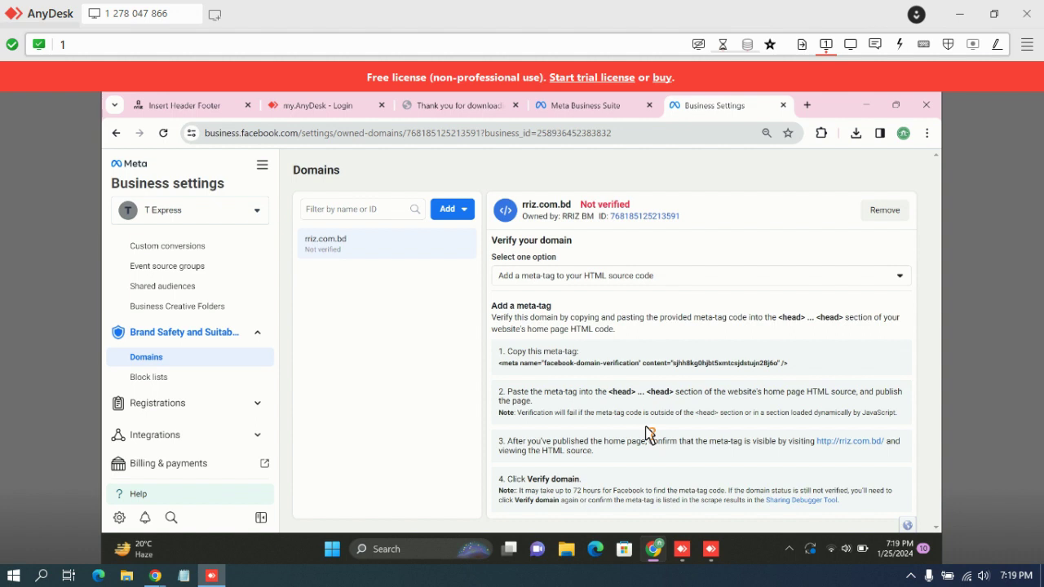
# - Run Verify domain for rriz.com.bd and wait for the Verified confirmation
pyautogui.doubleClick(648, 433)
pyautogui.scroll(1, 701, 399)
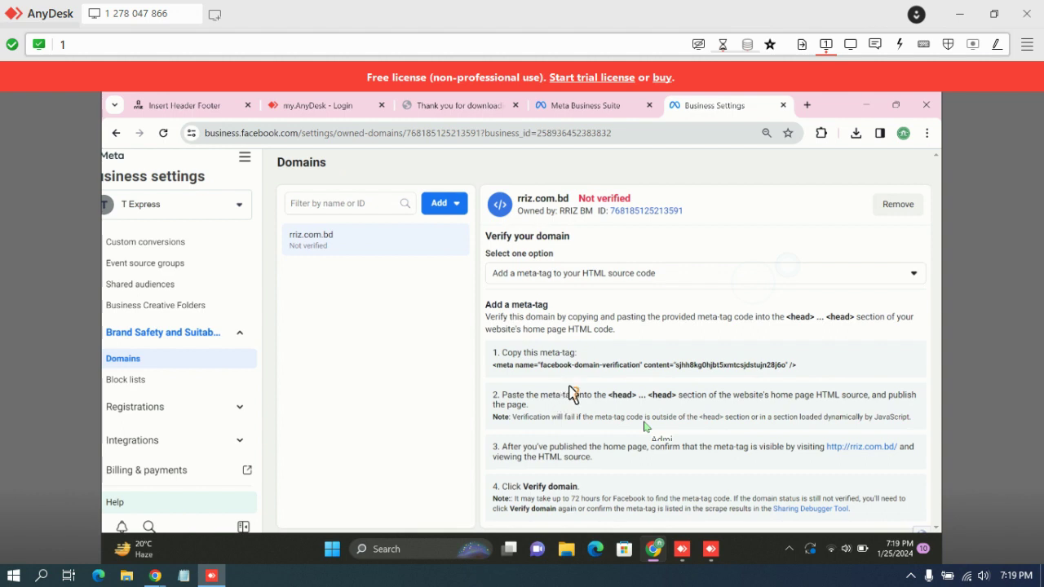
pyautogui.scroll(1, 602, 402)
pyautogui.scroll(-1, 598, 377)
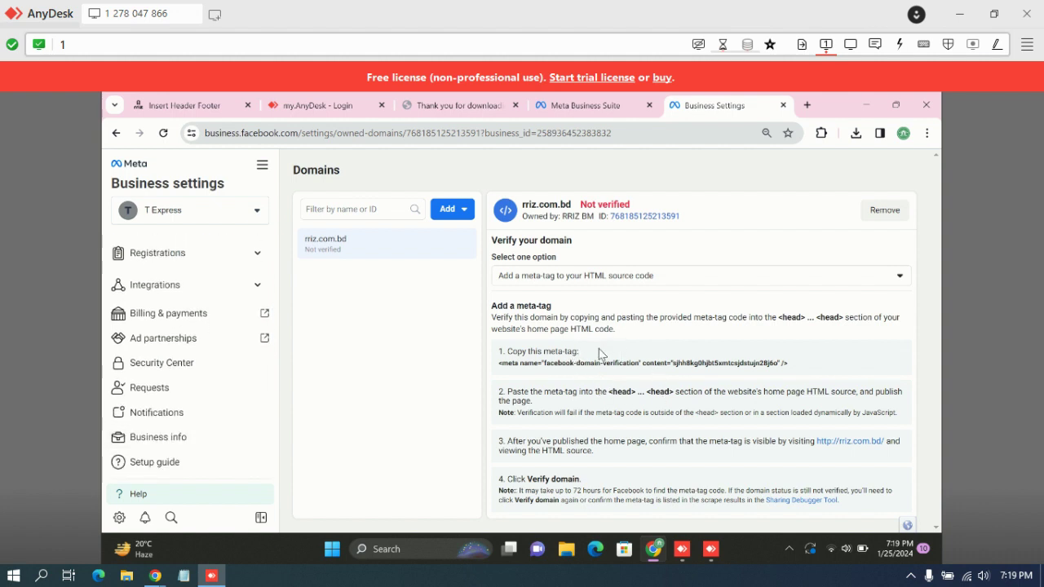
pyautogui.keyDown('ctrl'); pyautogui.scroll(-1, 598, 348); pyautogui.keyUp('ctrl')
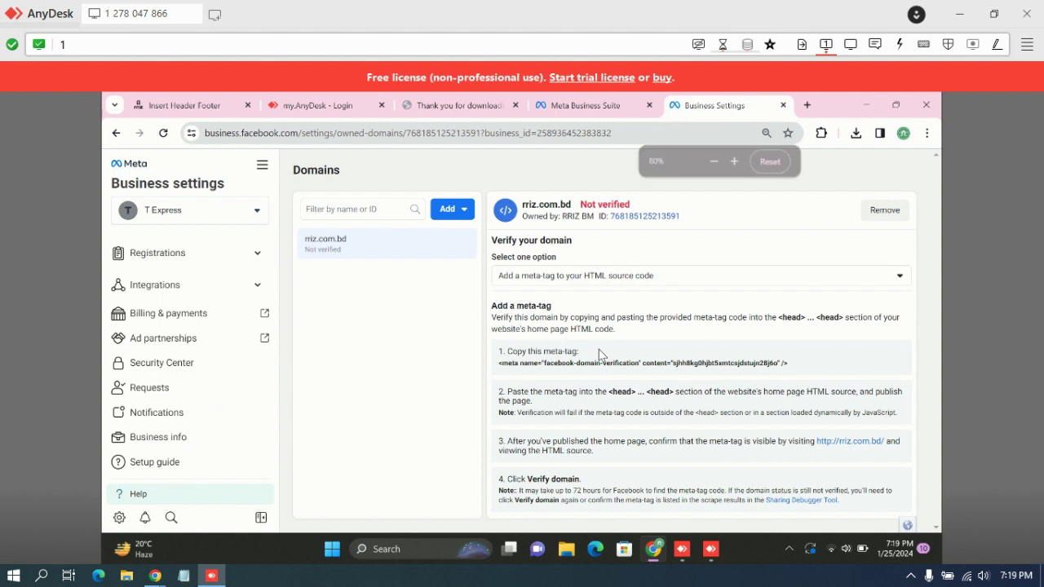
pyautogui.keyDown('ctrl'); pyautogui.scroll(-1, 599, 349); pyautogui.keyUp('ctrl')
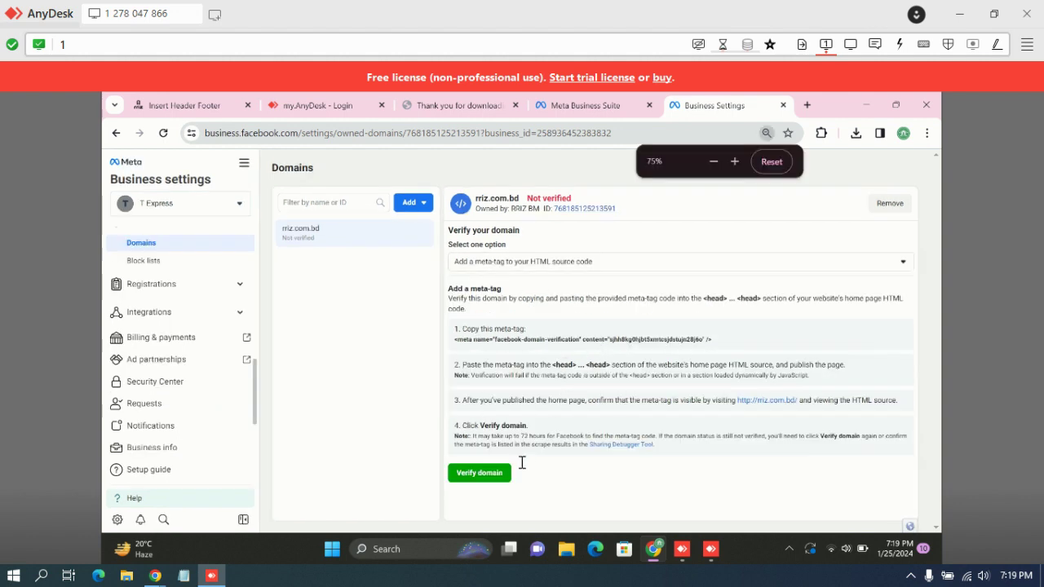
pyautogui.keyDown('ctrl'); pyautogui.scroll(-1, 522, 457); pyautogui.keyUp('ctrl')
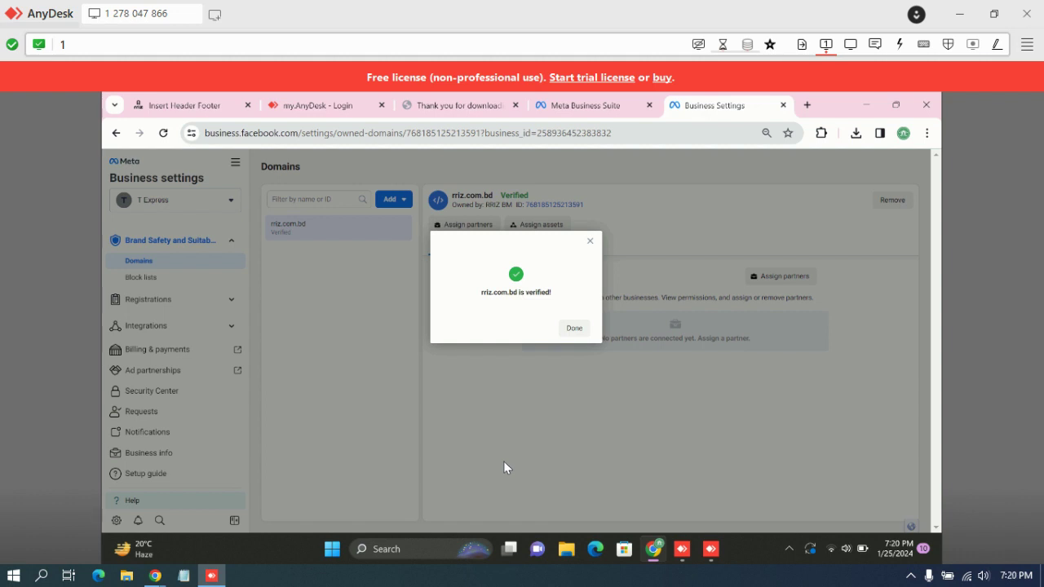
# - Dismiss the domain-verified confirmation with Done and open a new Chrome tab
pyautogui.click(504, 461)
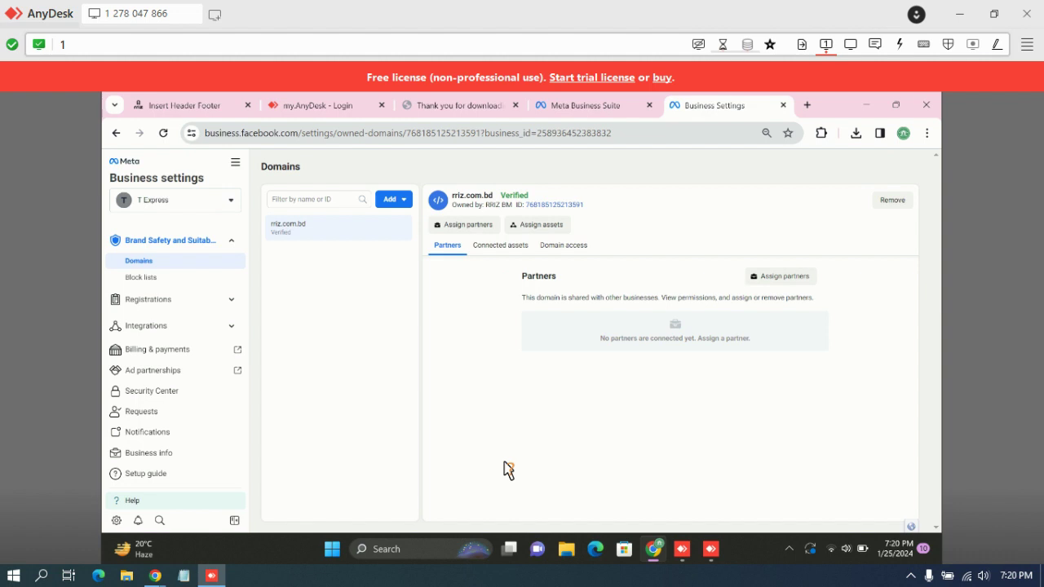
pyautogui.hotkey('ctrl', '1')
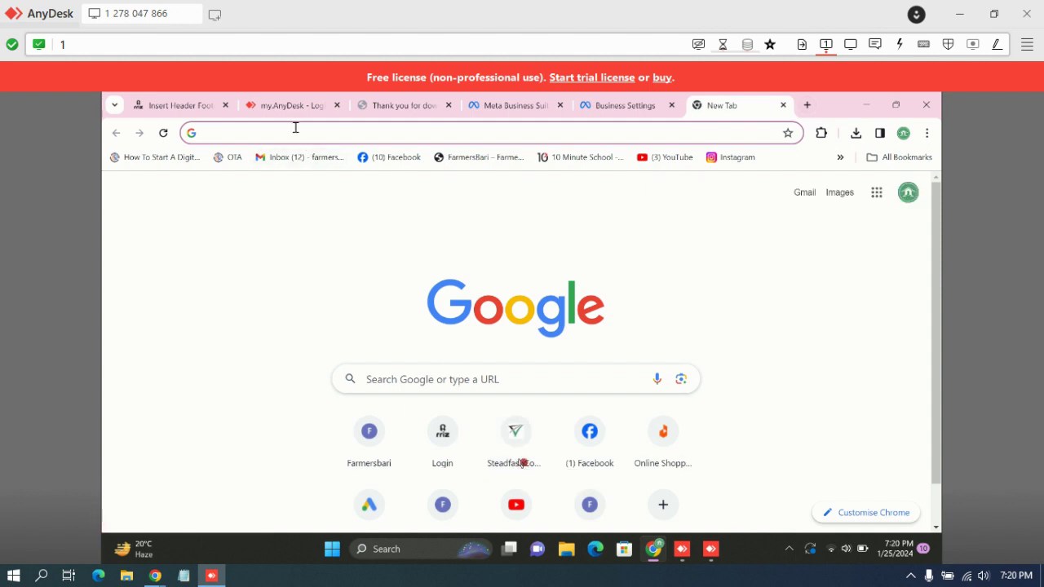
pyautogui.write('m')
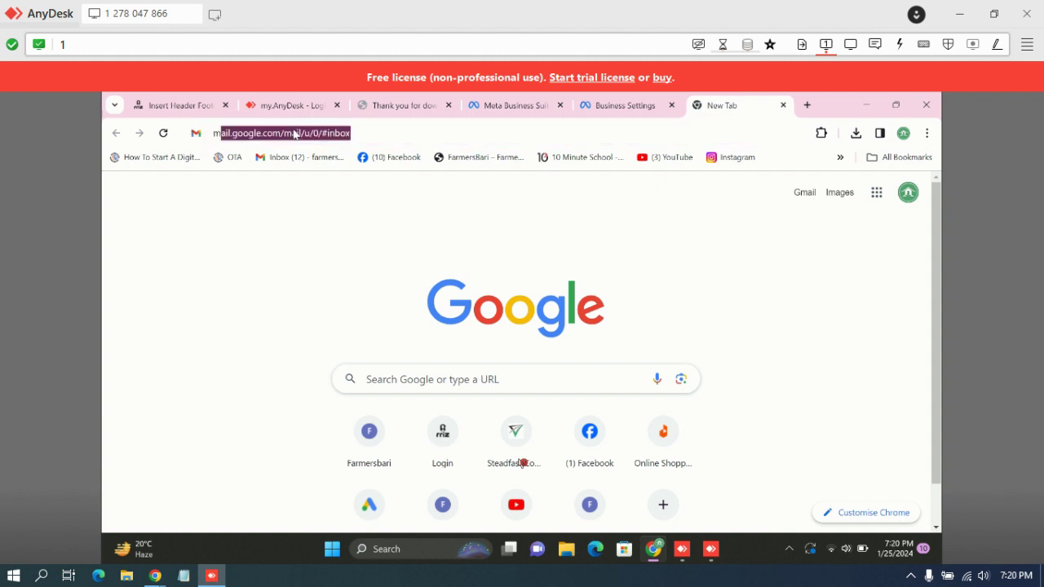
pyautogui.write('e')
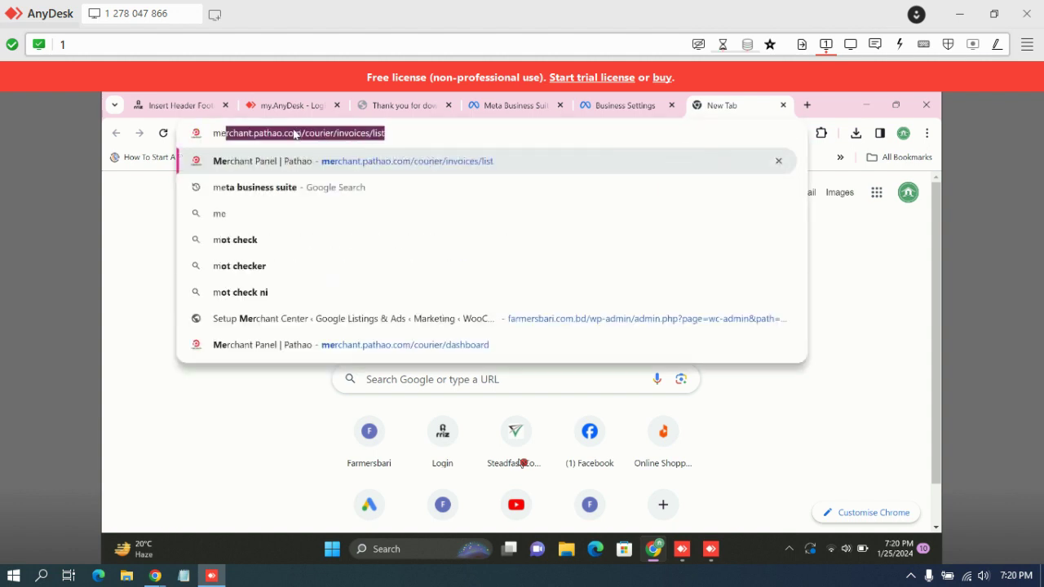
pyautogui.write('ta pi')
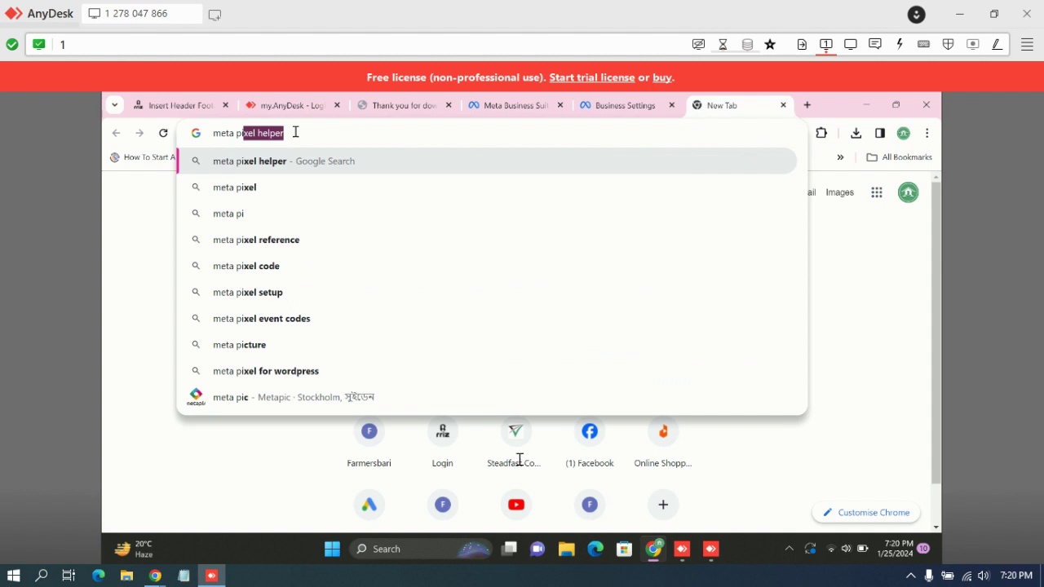
# - Search Google for 'meta pixel helper' and open its Chrome Web Store result
pyautogui.press('Right')
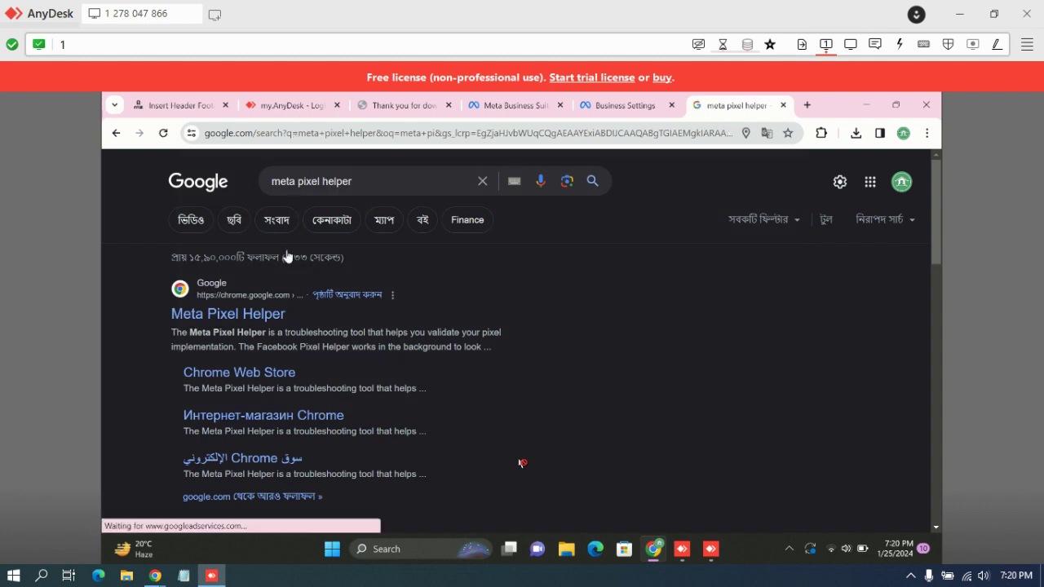
pyautogui.click(235, 318)
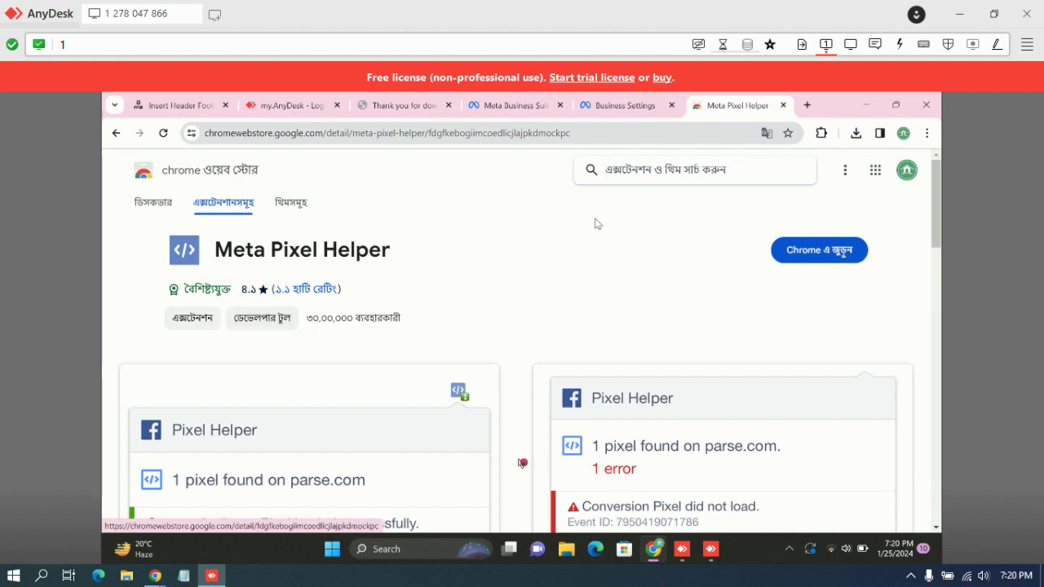
# - Add the Meta Pixel Helper extension to Chrome and dismiss the installed notice
pyautogui.click(825, 255)
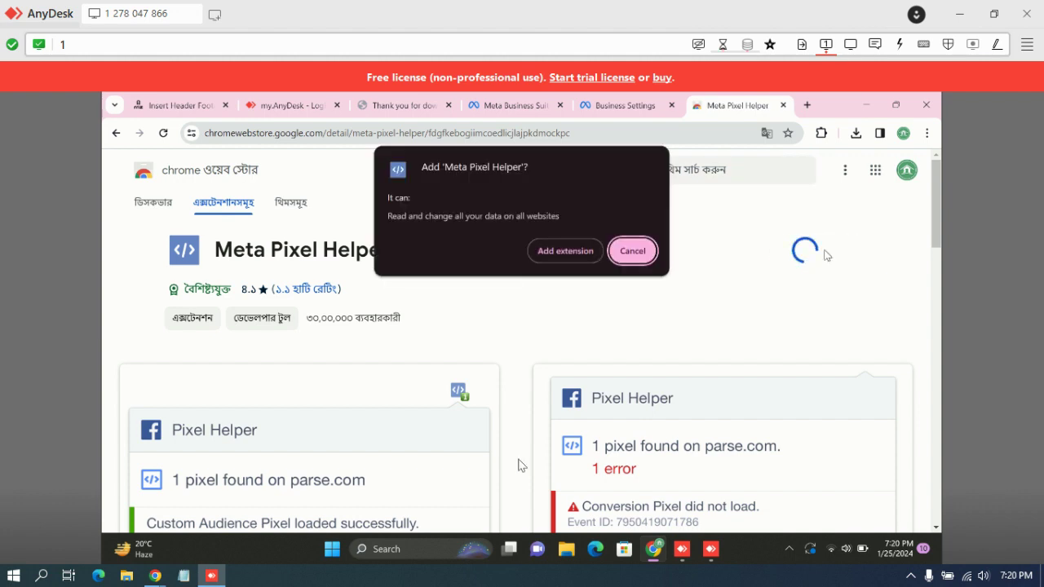
pyautogui.click(561, 253)
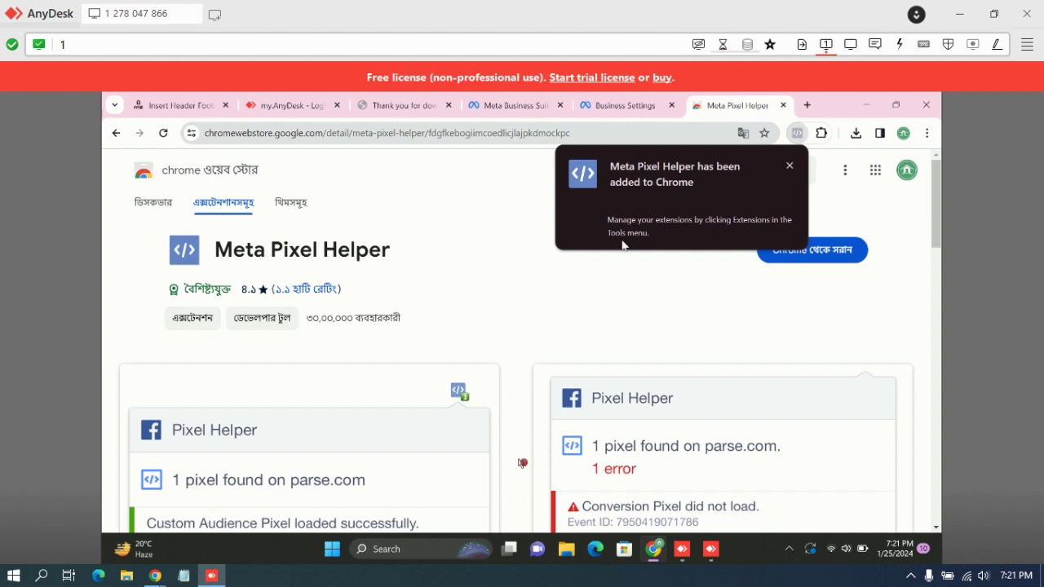
pyautogui.click(789, 168)
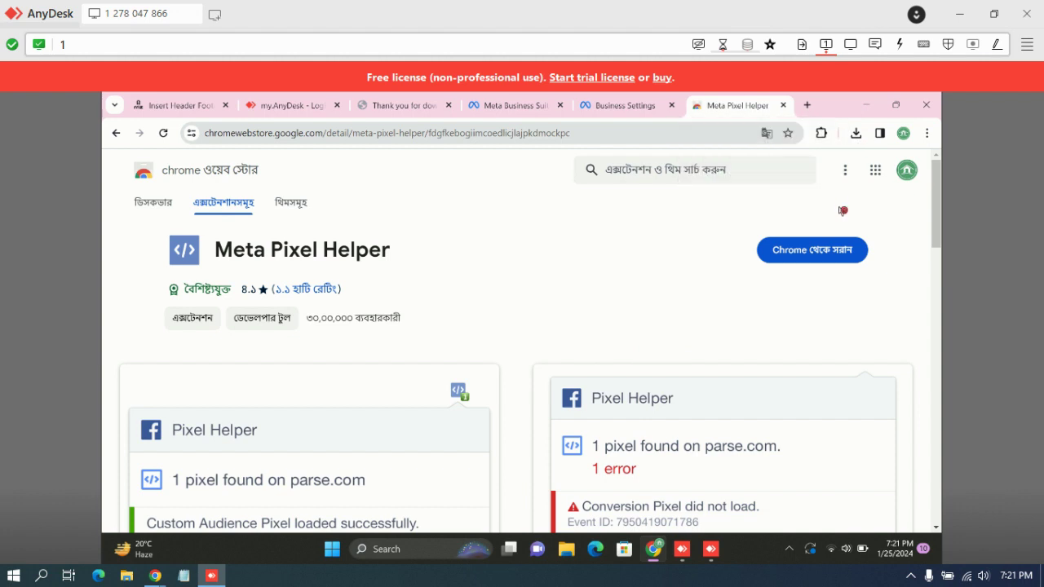
# - Pin Meta Pixel Helper in the Extensions menu and return to the rriz admin tab
pyautogui.click(821, 133)
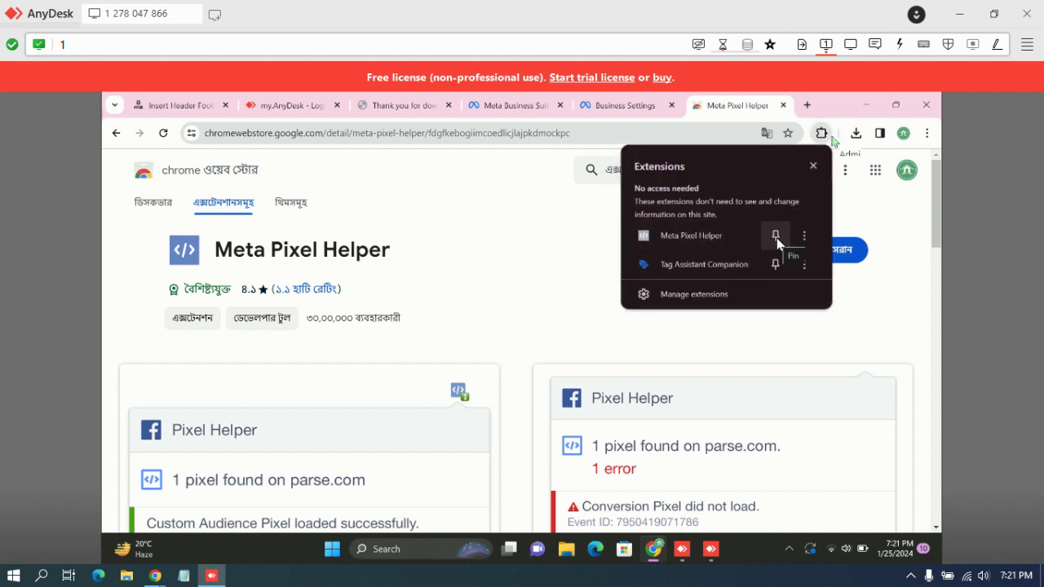
pyautogui.click(777, 236)
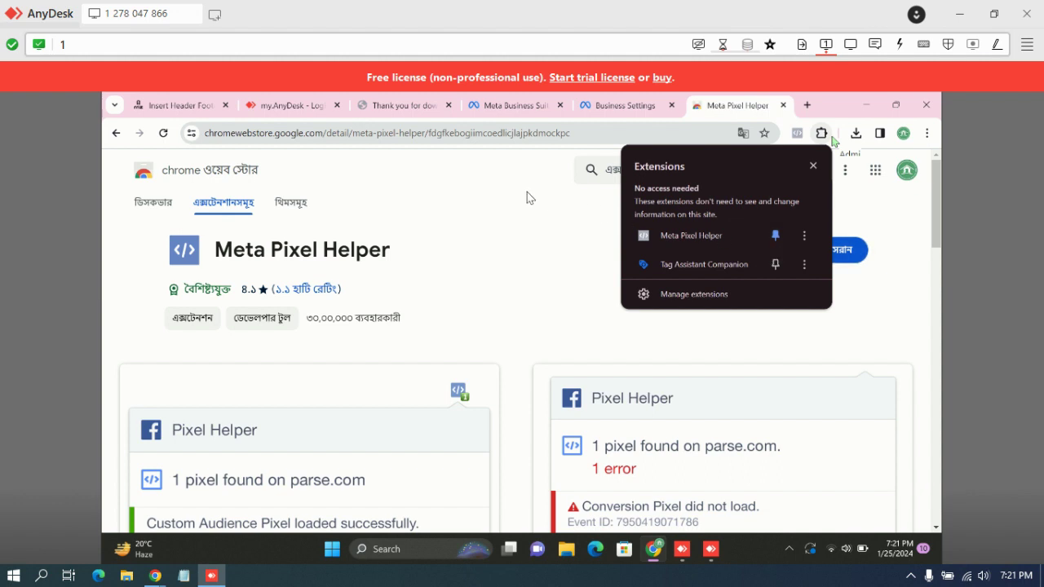
pyautogui.hotkey('ctrl', 'Tab')
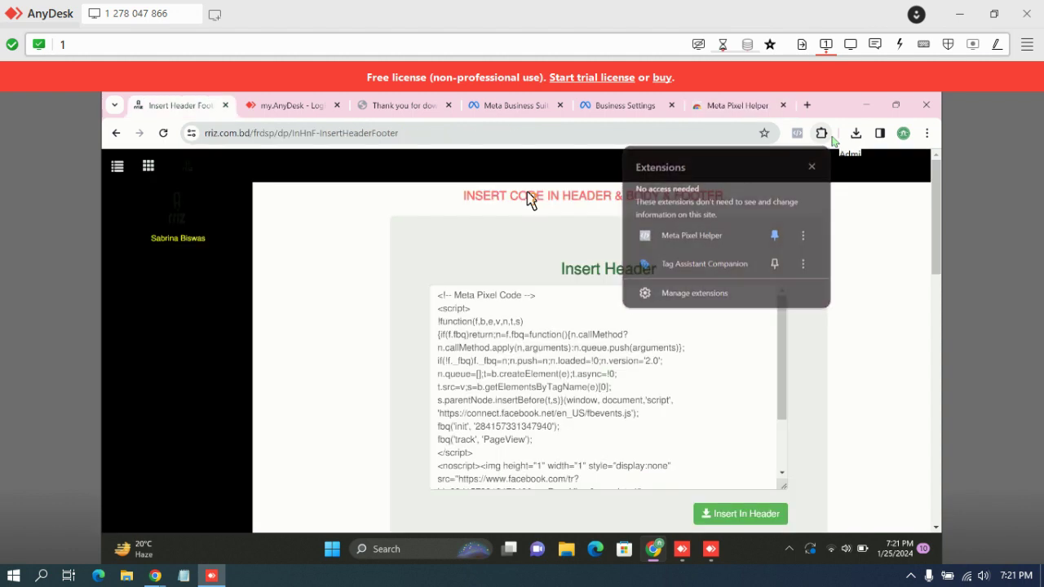
# - Open the live rriz.com.bd site through Visit Website on the rriz admin All Panels page
pyautogui.click(147, 166)
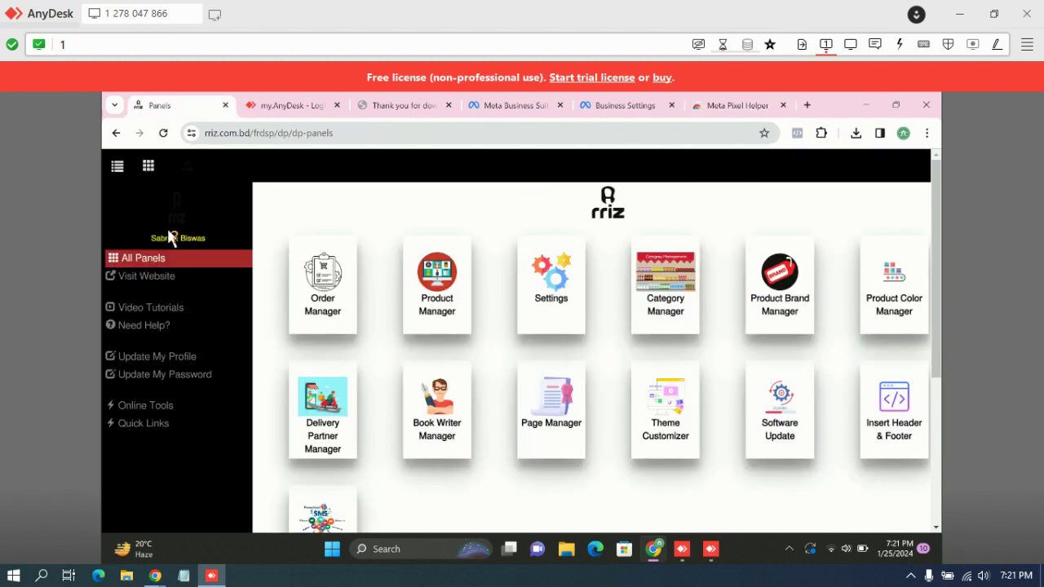
pyautogui.click(149, 277)
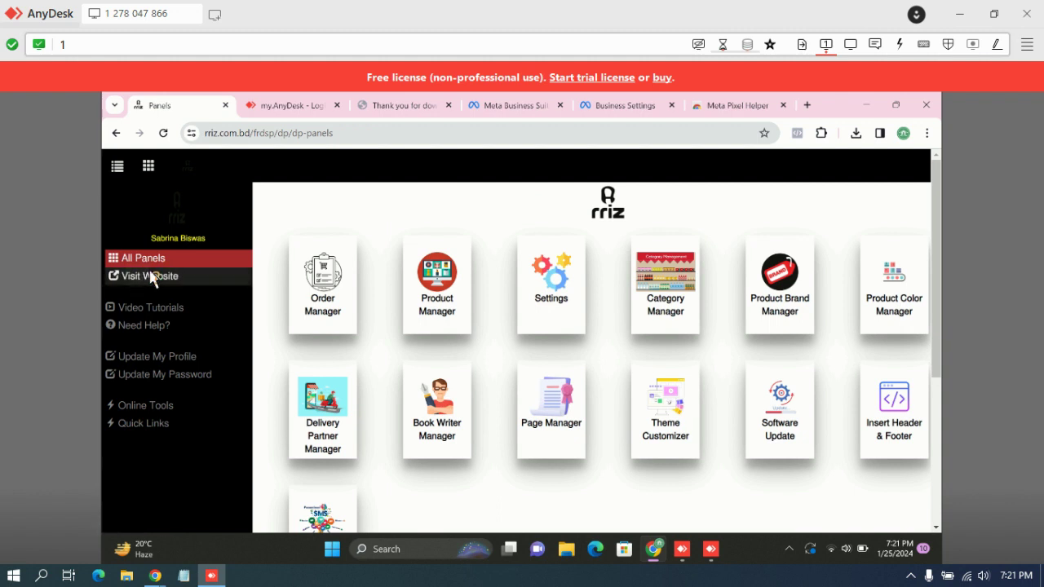